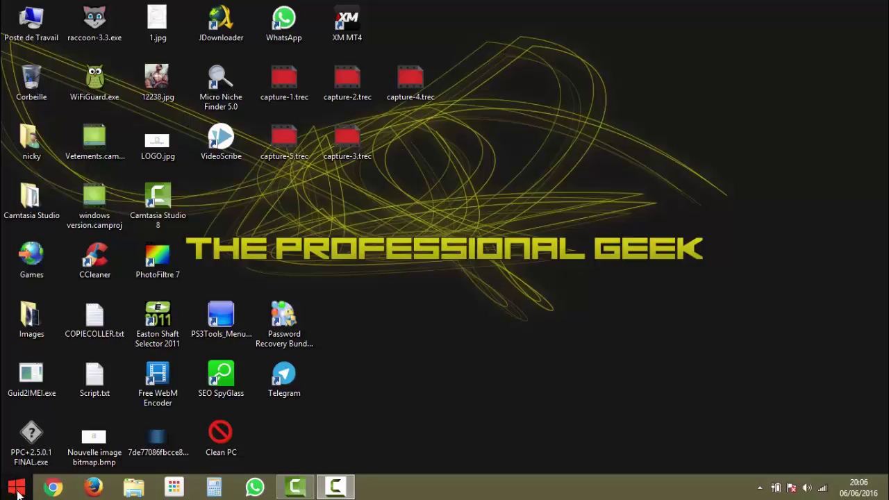
Step: Open the Windows Control Panel
right_click(16, 488)
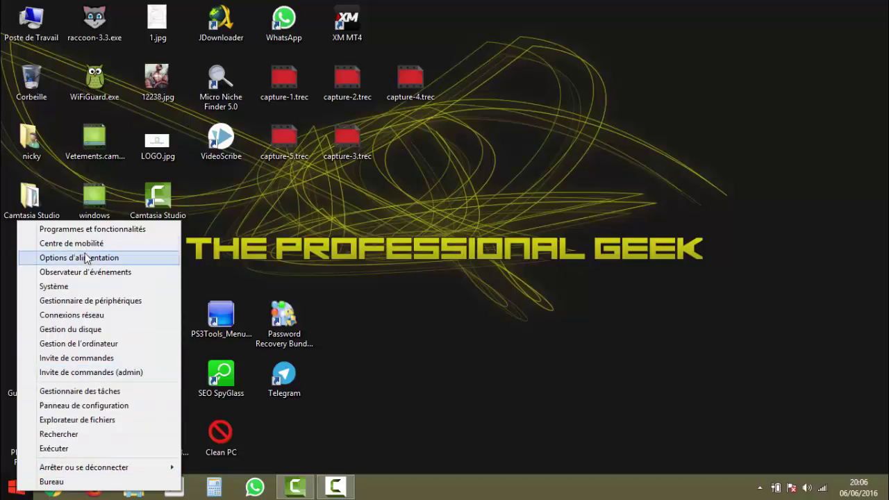
left_click(74, 407)
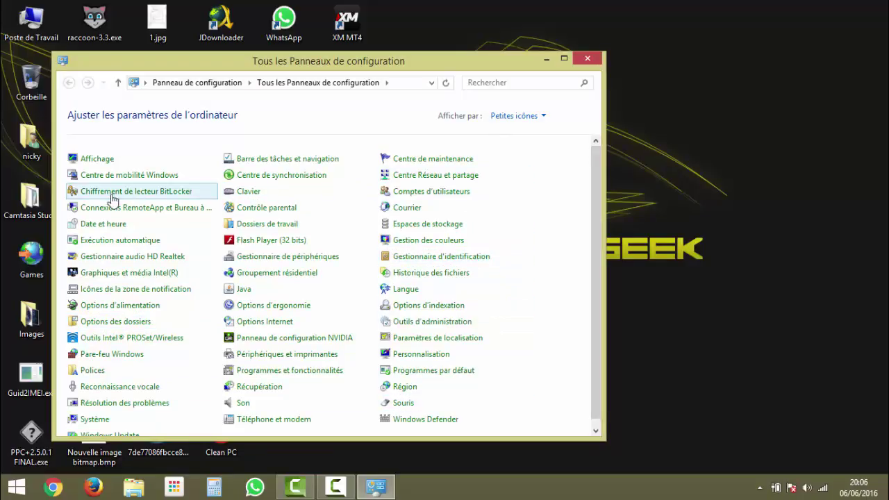
Step: Switch the Control Panel to the Catégorie view and open Centre Réseau et partage under Réseau et Internet
left_click(542, 118)
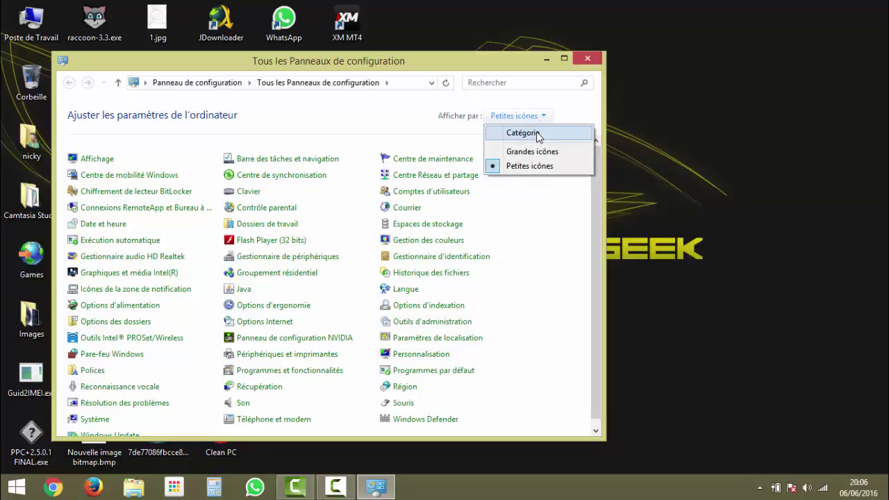
left_click(536, 136)
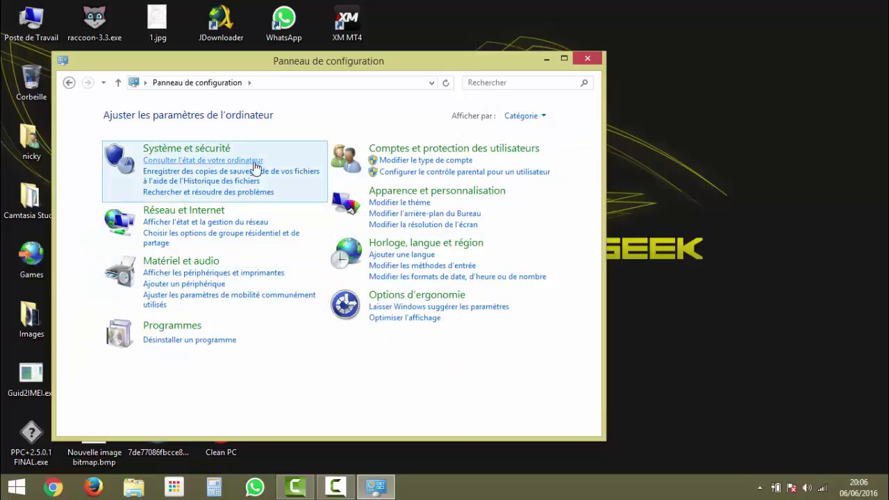
left_click(185, 211)
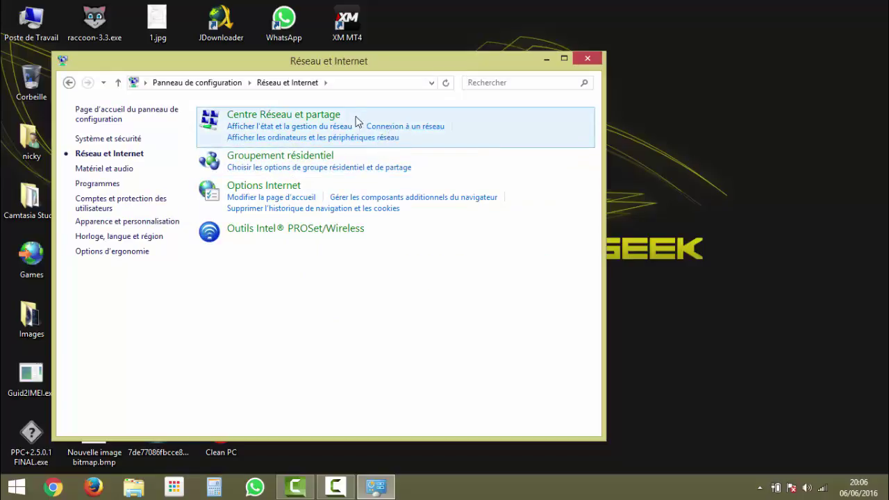
left_click(313, 117)
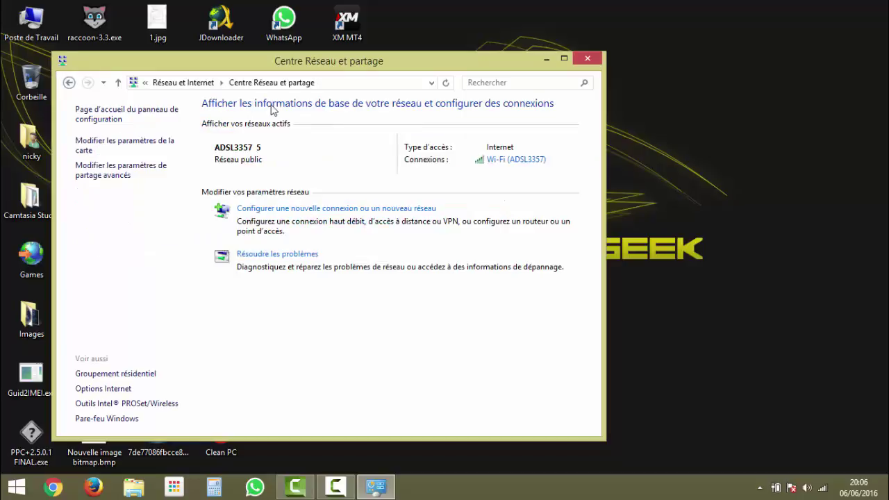
Step: Return to the Control Panel home and set its display to Petites icônes
left_click(68, 85)
left_click(68, 84)
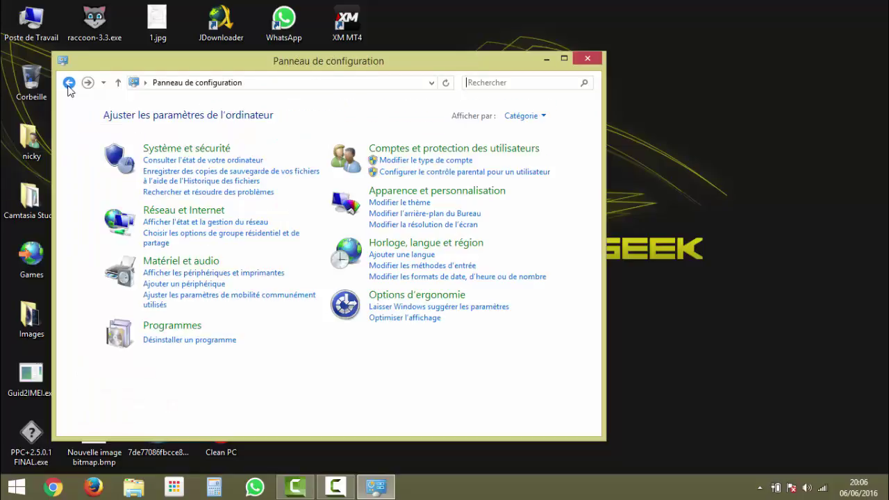
left_click(535, 116)
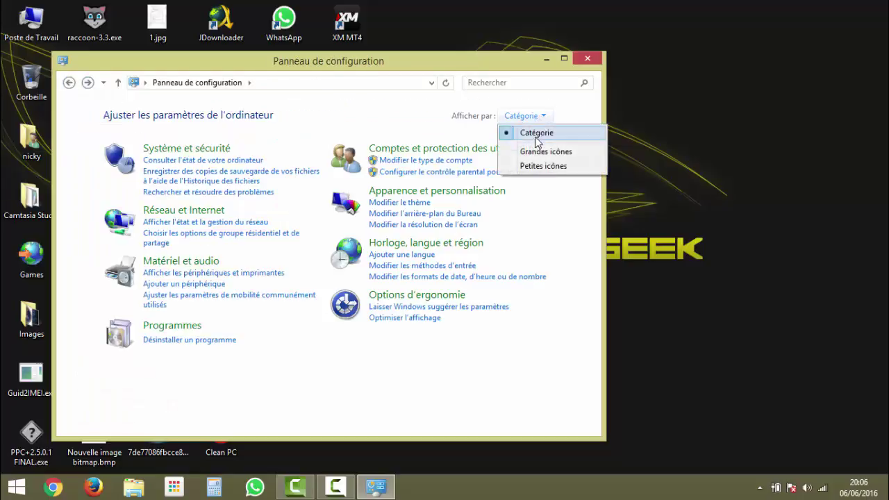
left_click(533, 166)
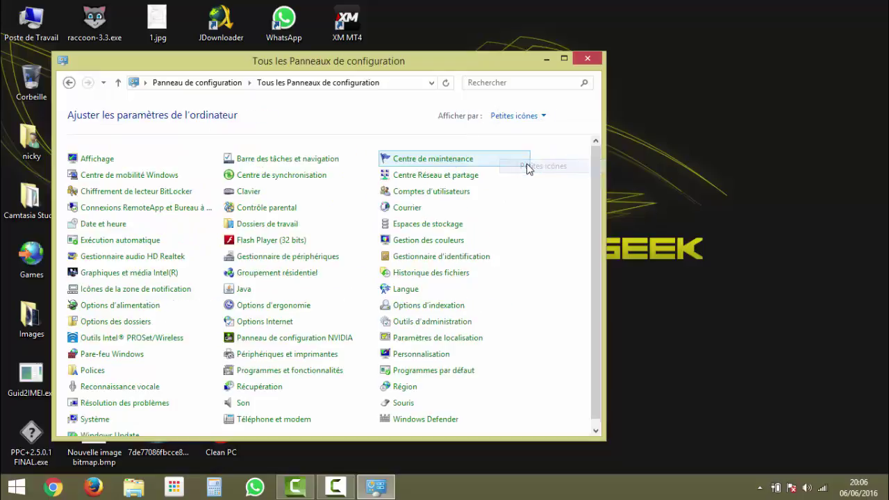
Step: Open Centre Réseau et partage, go to the adapter settings and open the Wi-Fi connection's properties
left_click(411, 180)
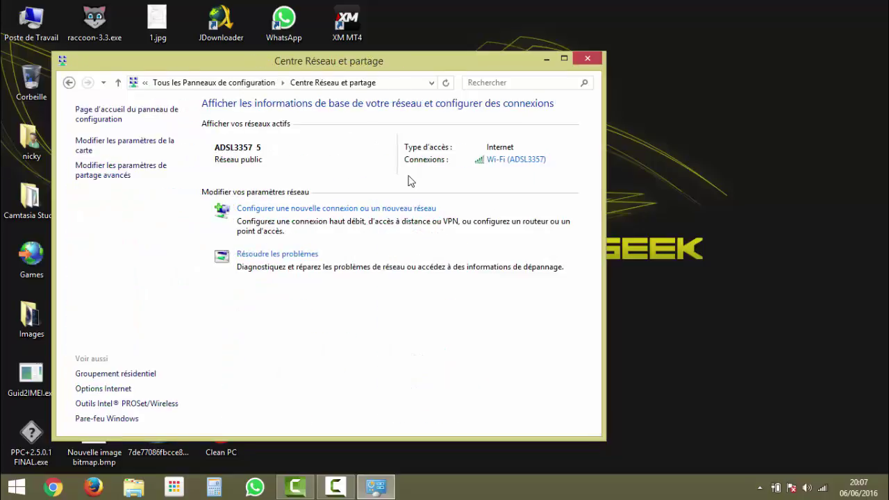
left_click(139, 145)
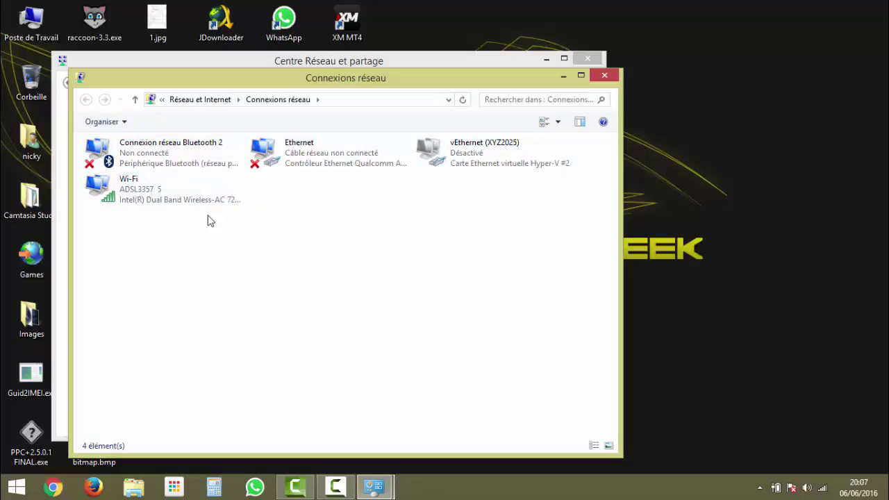
right_click(147, 190)
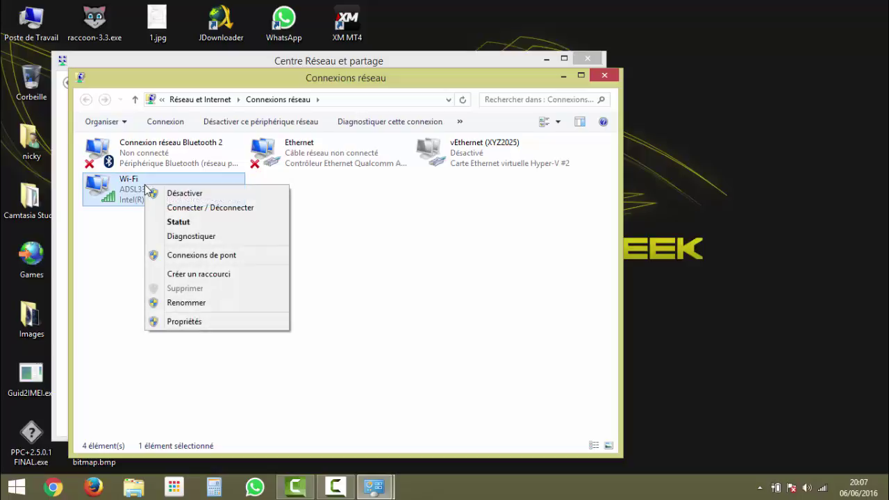
left_click(171, 322)
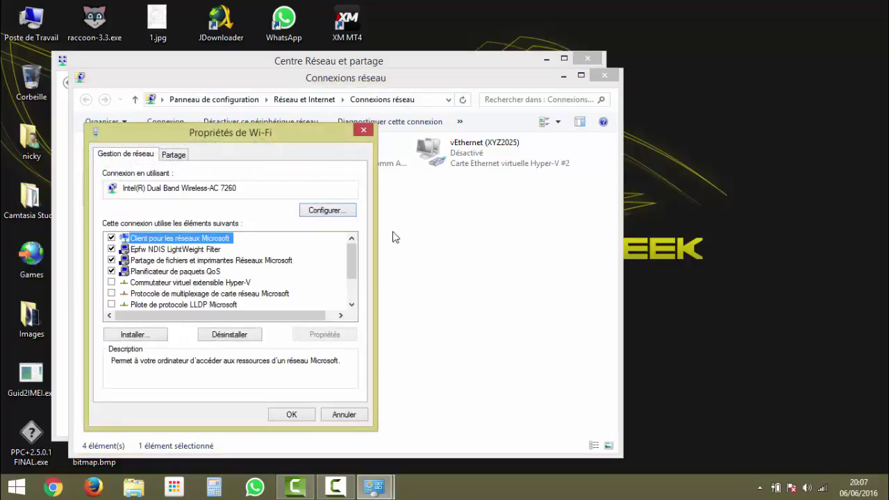
left_click_drag(214, 137, 372, 82)
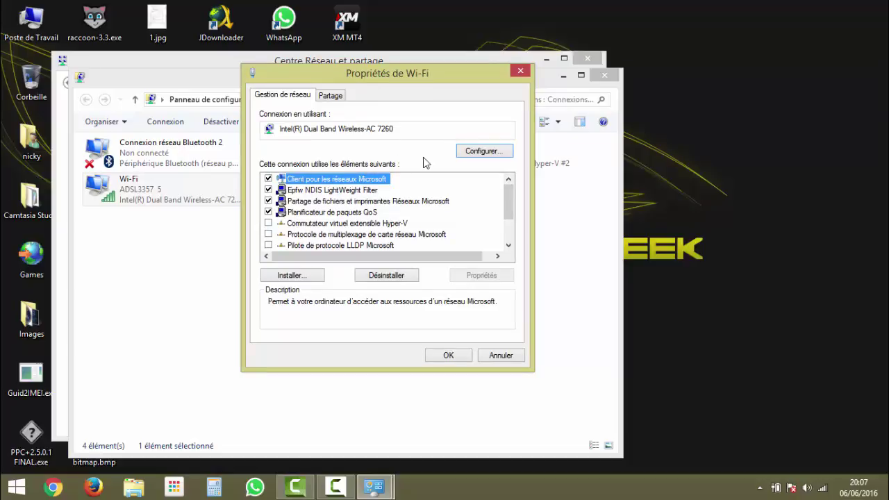
Step: Select Protocole Internet version 4 (TCP/IPv4) with its checkbox enabled and open its properties
left_click_drag(507, 194, 504, 221)
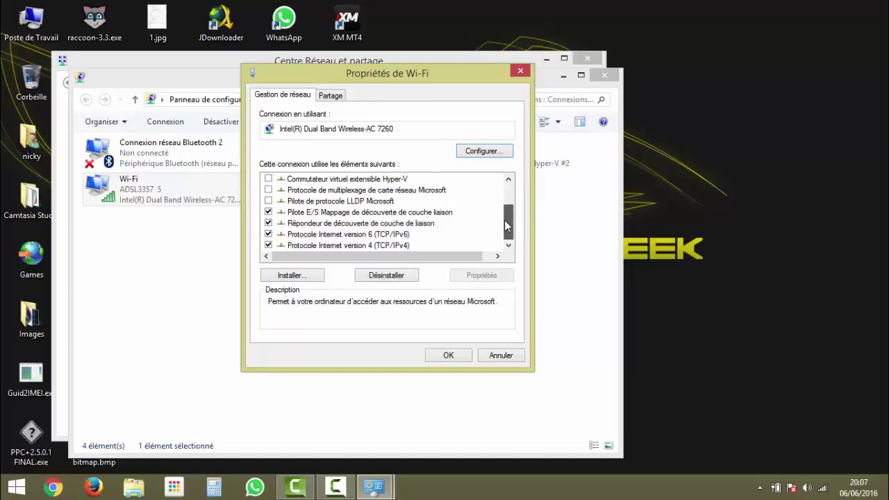
left_click(336, 245)
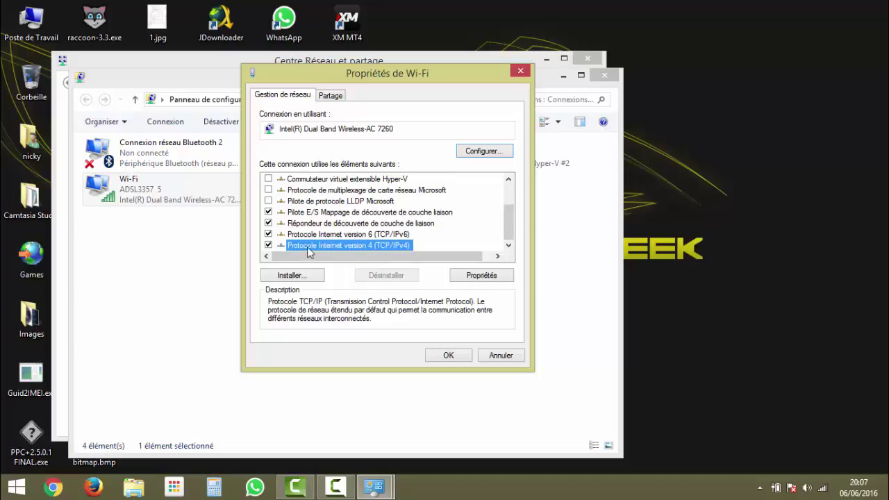
left_click(268, 245)
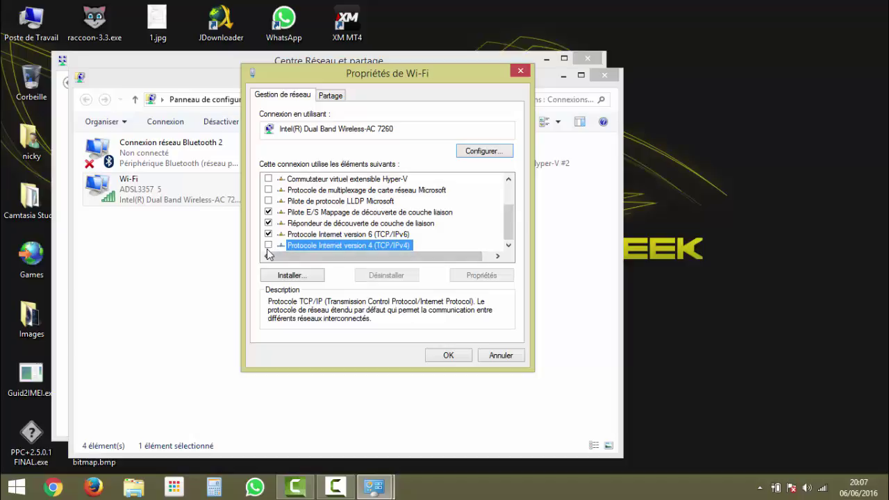
left_click(268, 245)
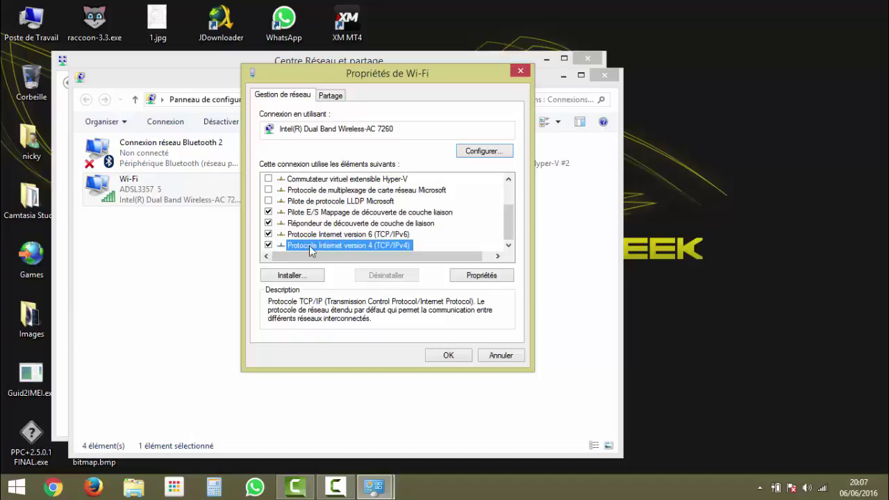
left_click(473, 276)
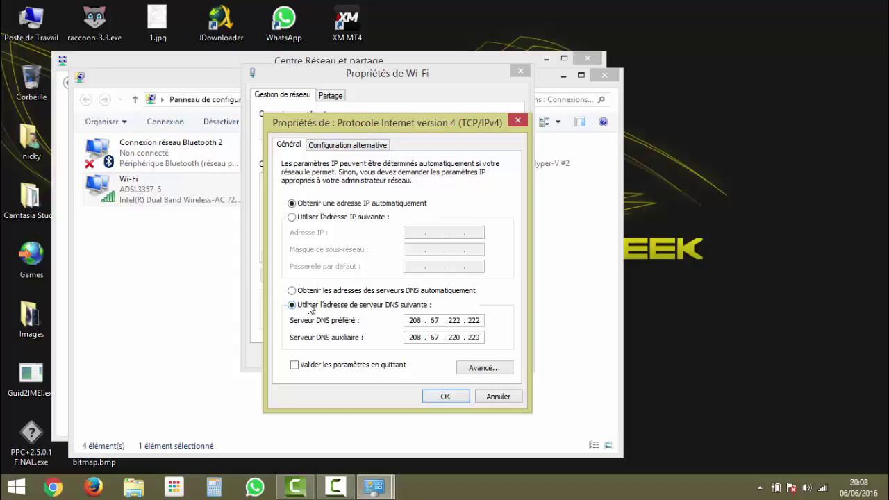
Step: Accept the IPv4 settings with 208.67.222.222 as preferred DNS server and 208.67.220.220 as auxiliary DNS server
double_click(411, 320)
left_click(469, 323)
double_click(412, 320)
left_click(445, 396)
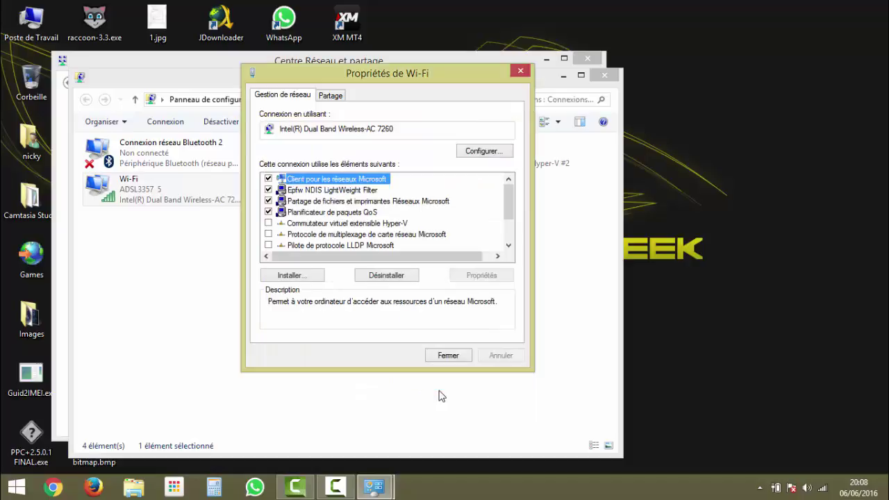
Step: Close the Wi-Fi properties, the Connexions réseau window and Centre Réseau et partage
left_click(440, 357)
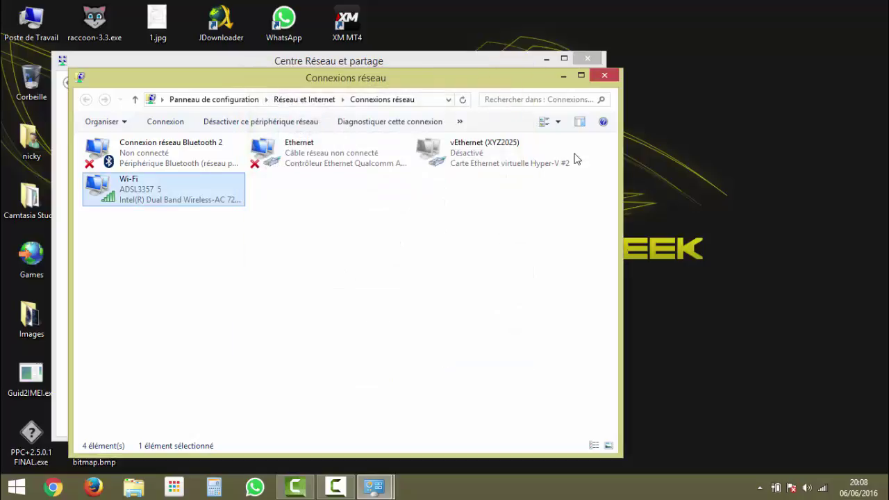
left_click(604, 77)
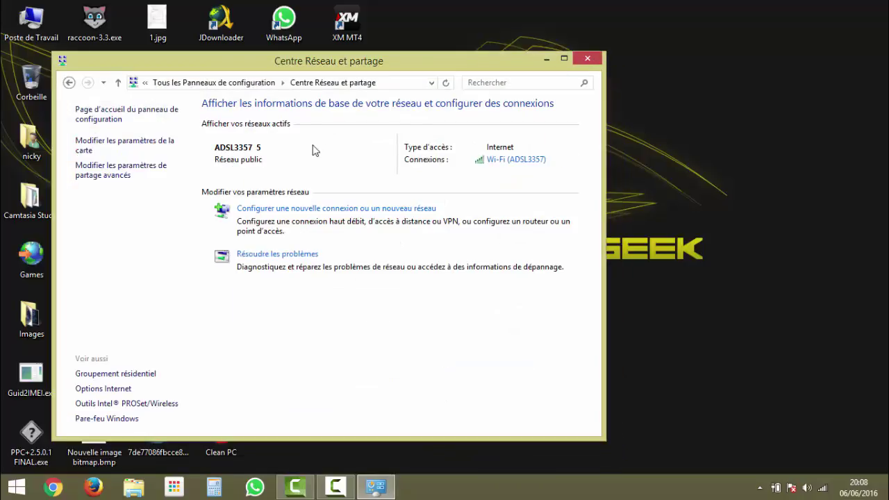
left_click(584, 62)
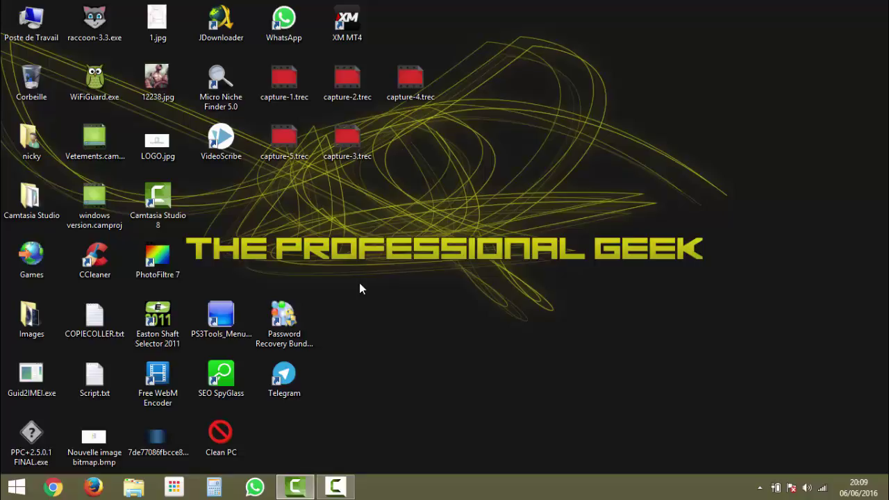
Step: Open the Control Panel from the desktop again and close it
key("super+x")
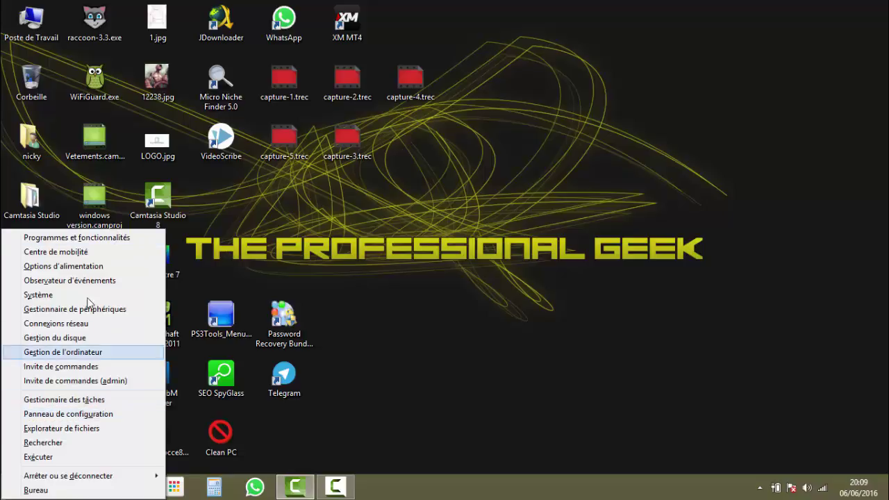
left_click(82, 413)
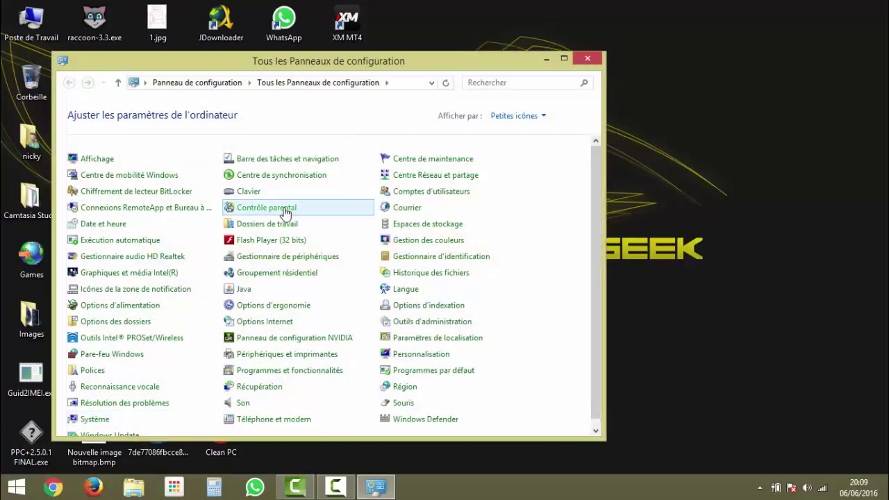
left_click(585, 59)
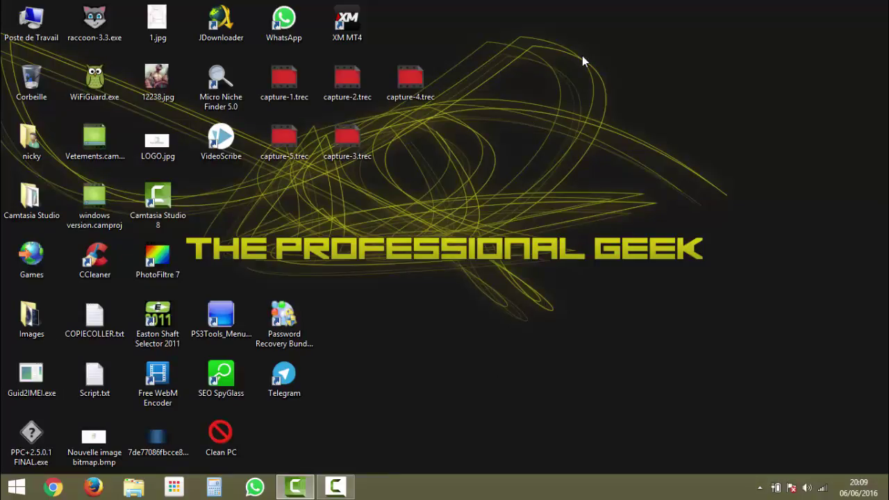
key("super+x")
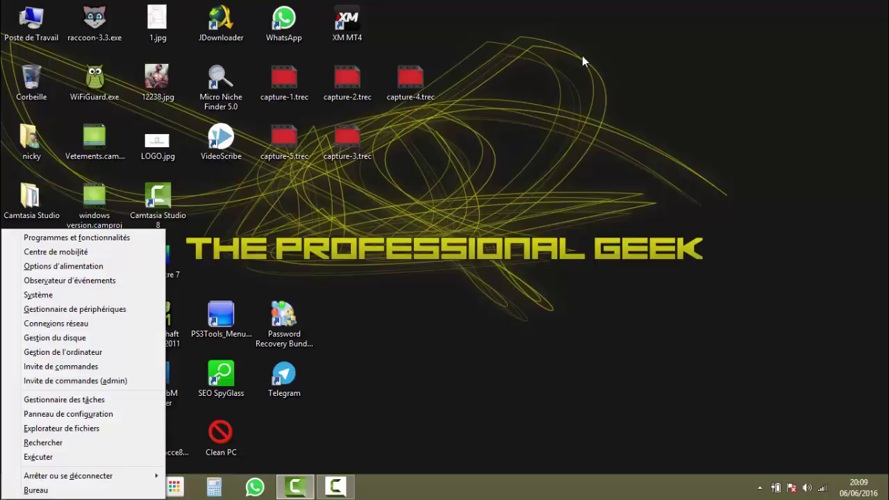
left_click(677, 70)
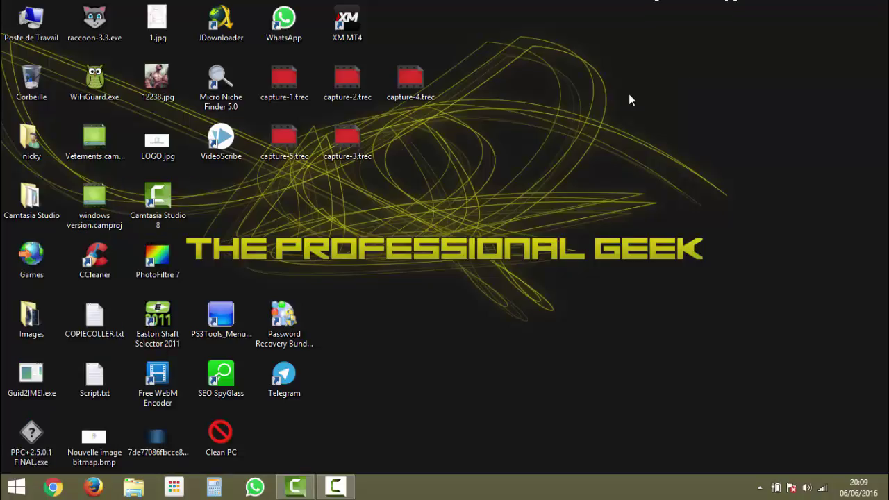